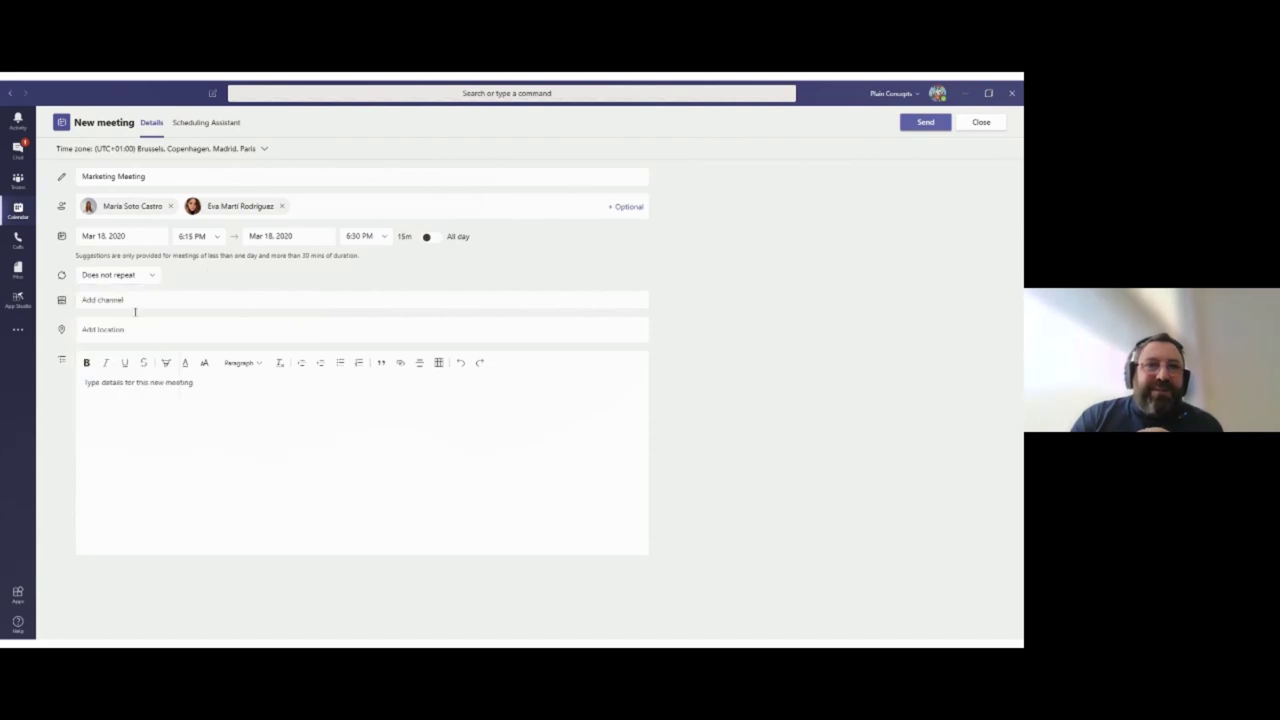
Check the availability of the Madrid rooms offered for the Marketing Meeting's location
{"action": "left_click", "coordinate": [124, 331]}
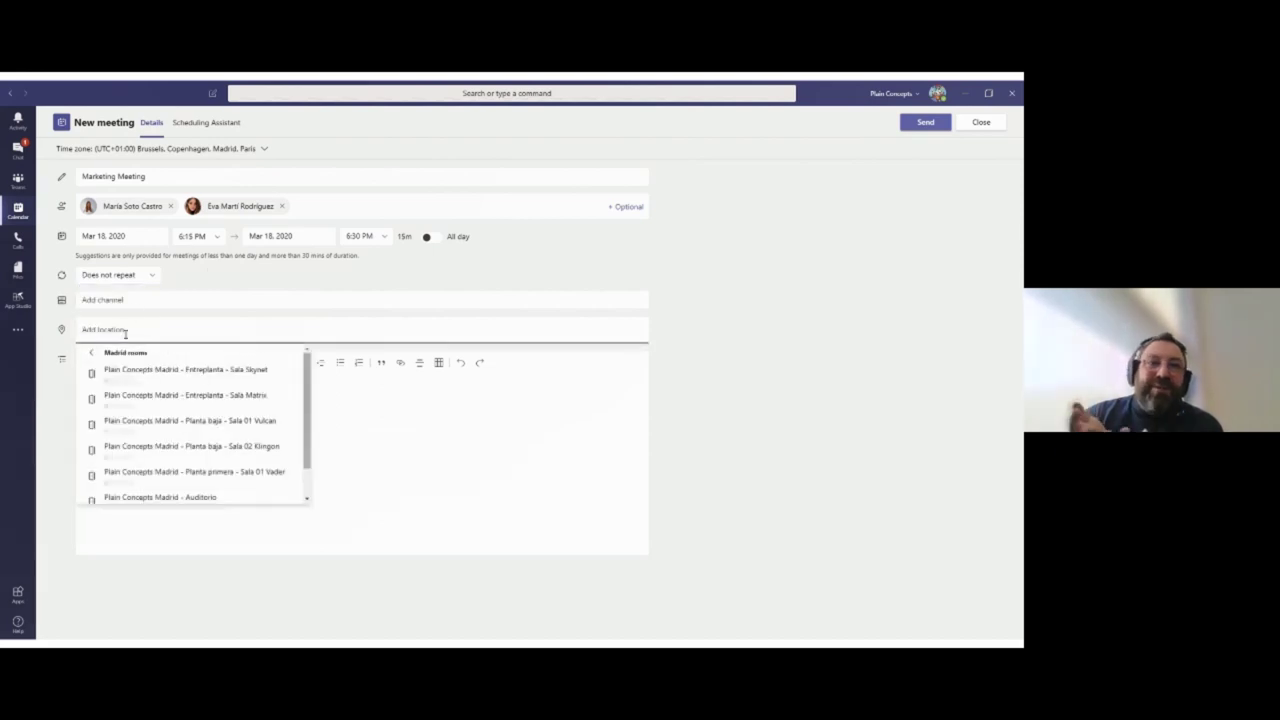
{"action": "scroll", "coordinate": [163, 400], "scroll_direction": "down", "scroll_amount": 2}
{"action": "scroll", "coordinate": [163, 407], "scroll_direction": "up", "scroll_amount": 2}
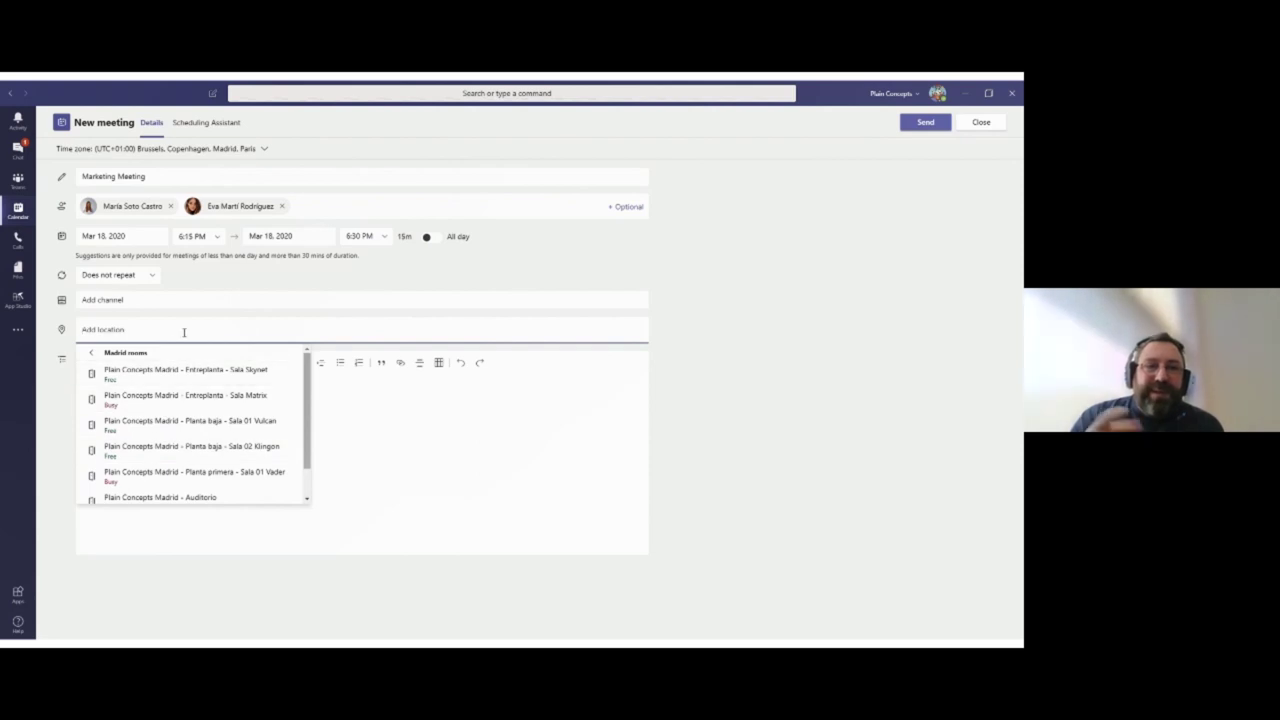
Enter "REunión de coordinación y seguimiento de campañas de Marketing" as the meeting details and send the invitation
{"action": "left_click", "coordinate": [500, 429]}
{"action": "type", "text": "Hi allión "}
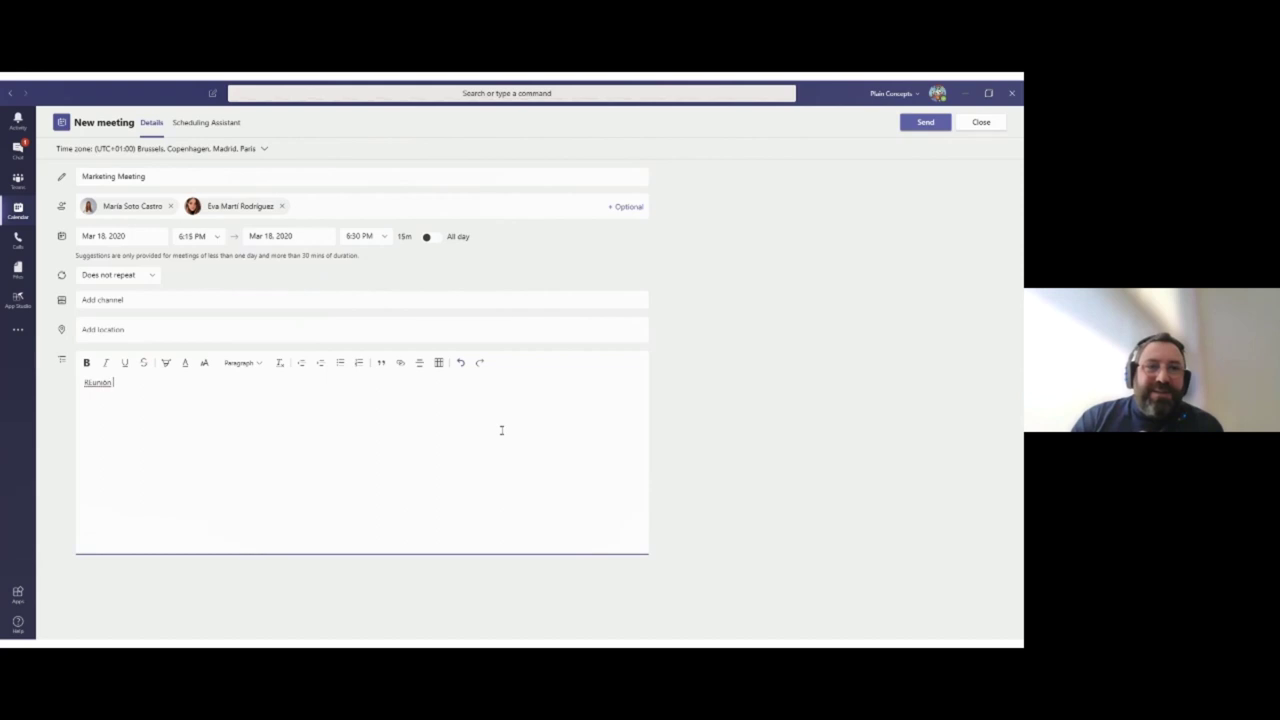
{"action": "type", "text": "de coordinac"}
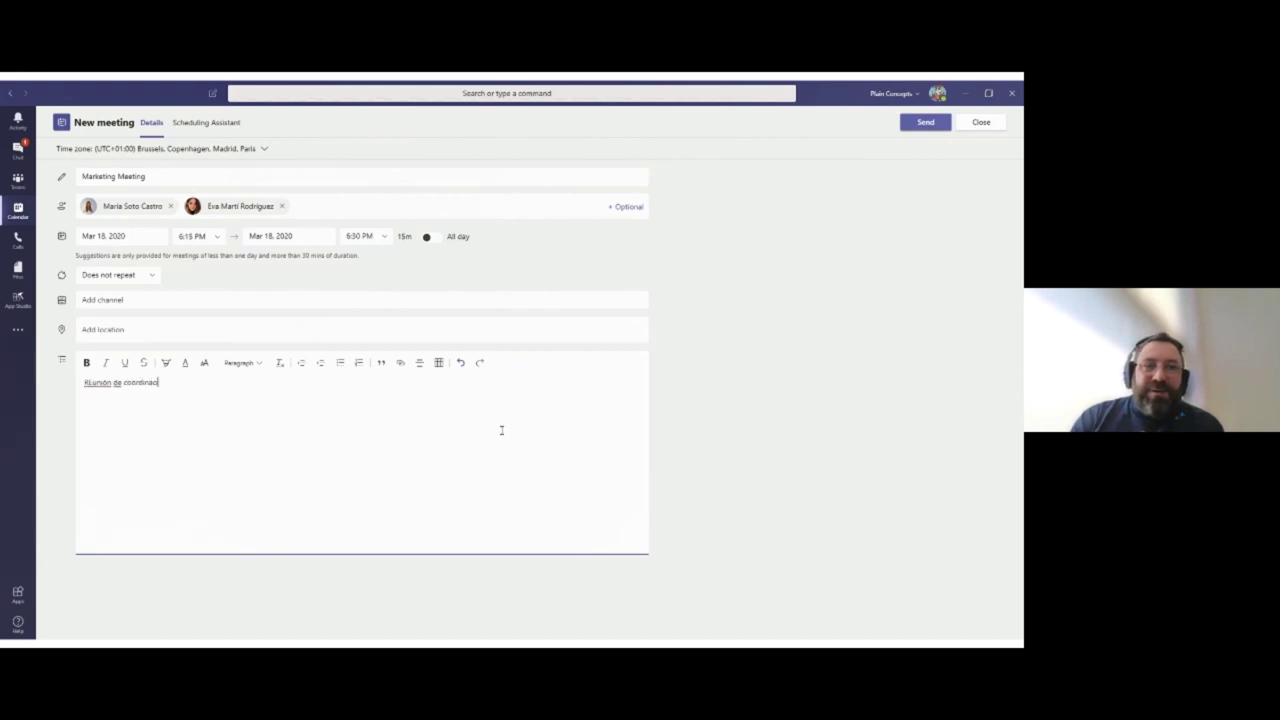
{"action": "type", "text": "ión y se"}
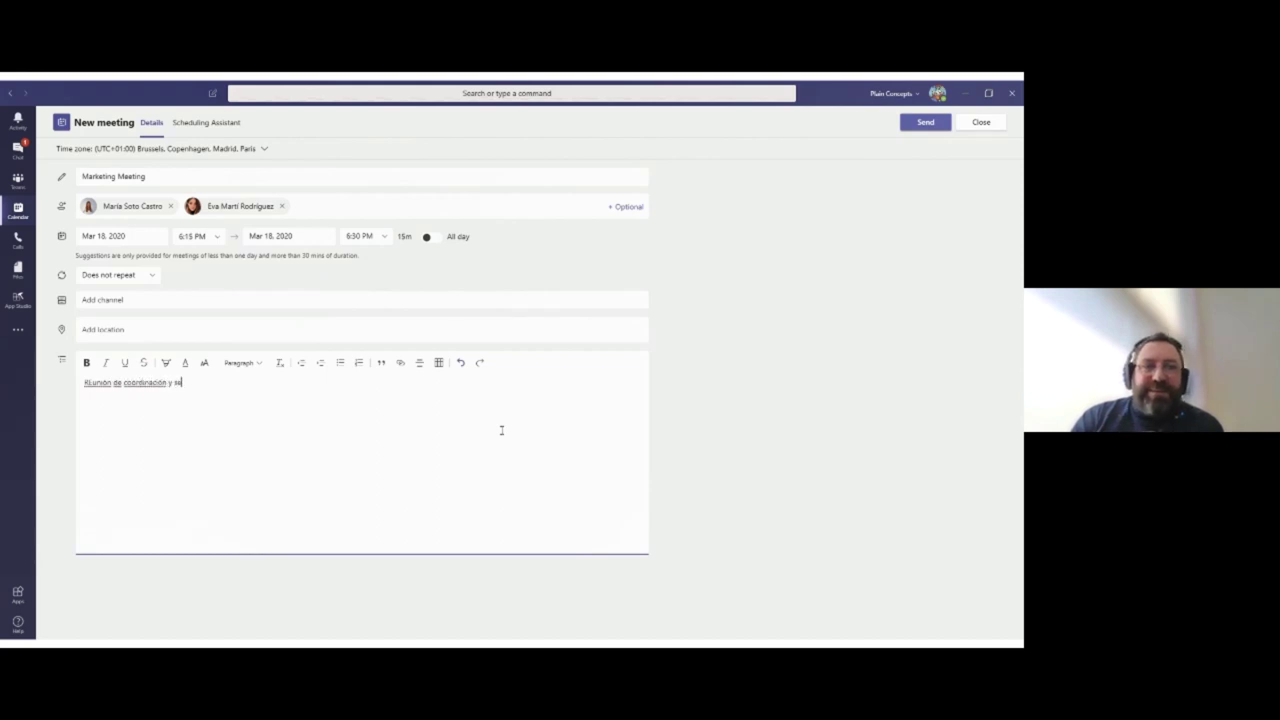
{"action": "type", "text": "guimiento de "}
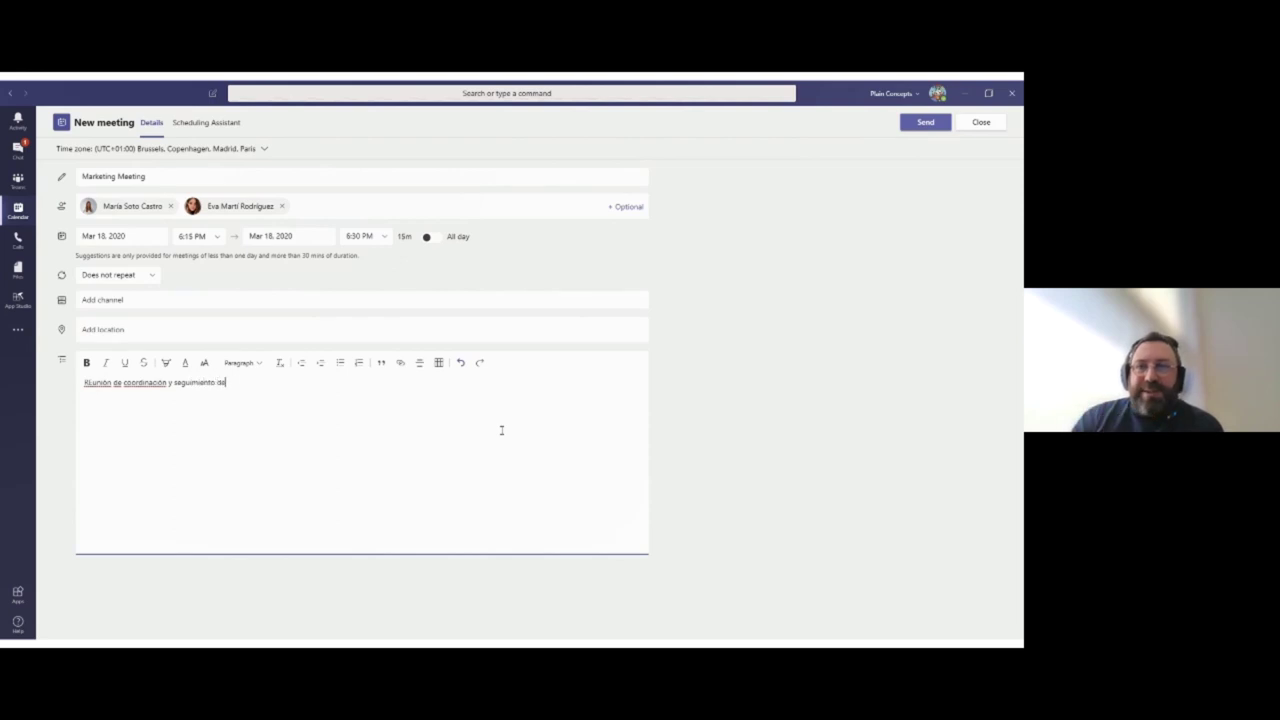
{"action": "type", "text": "campaña"}
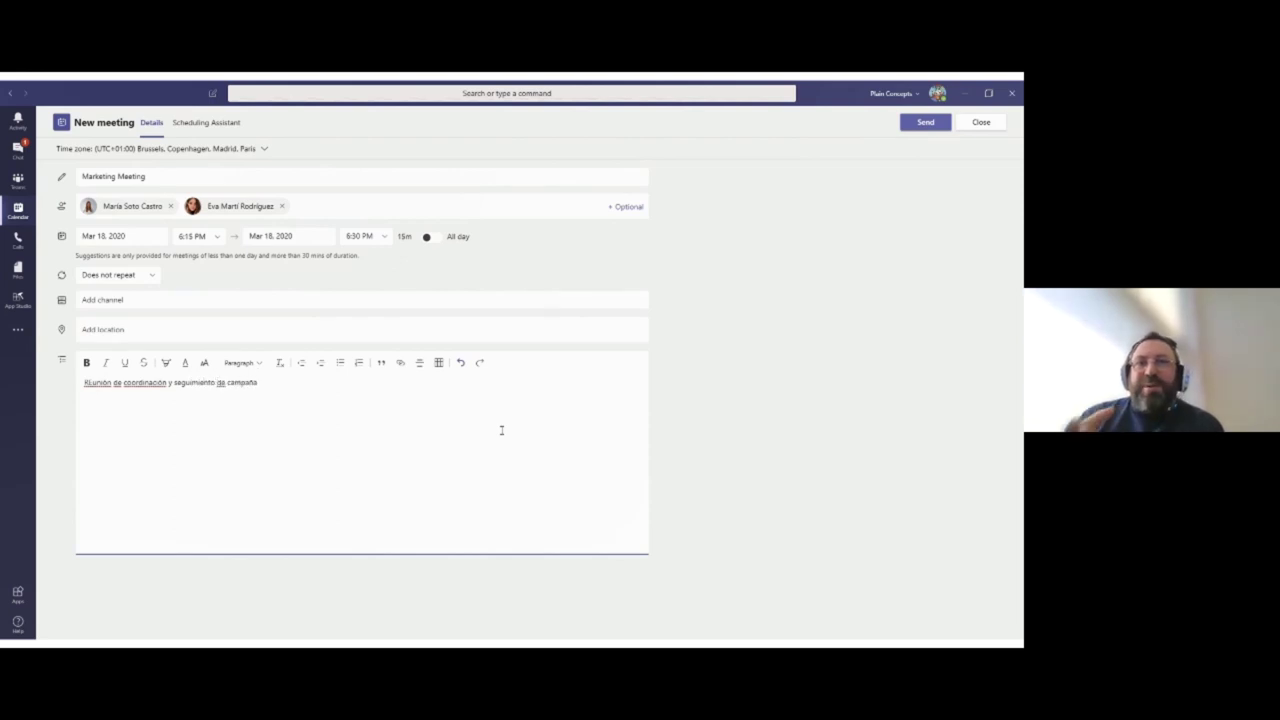
{"action": "type", "text": "s de MAr"}
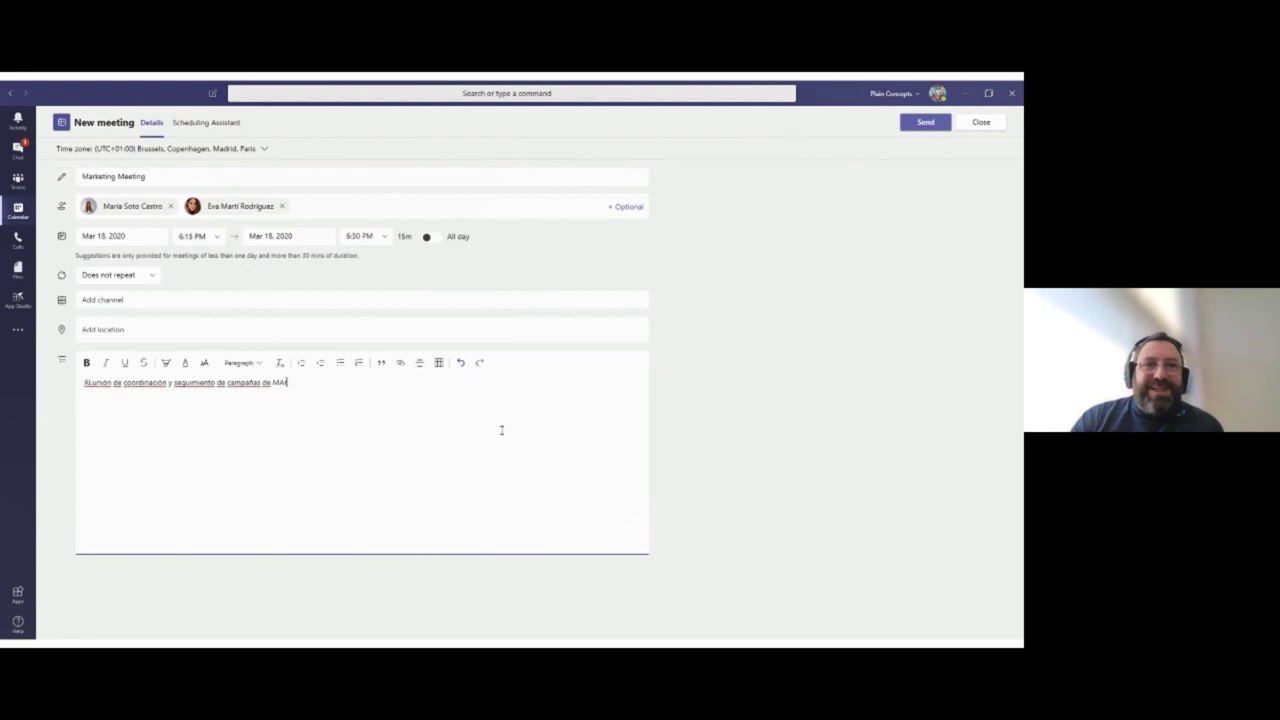
{"action": "type", "text": "ketin"}
{"action": "key", "text": "BackSpace"}
{"action": "key", "text": "BackSpace"}
{"action": "key", "text": "BackSpace"}
{"action": "key", "text": "BackSpace"}
{"action": "key", "text": "BackSpace"}
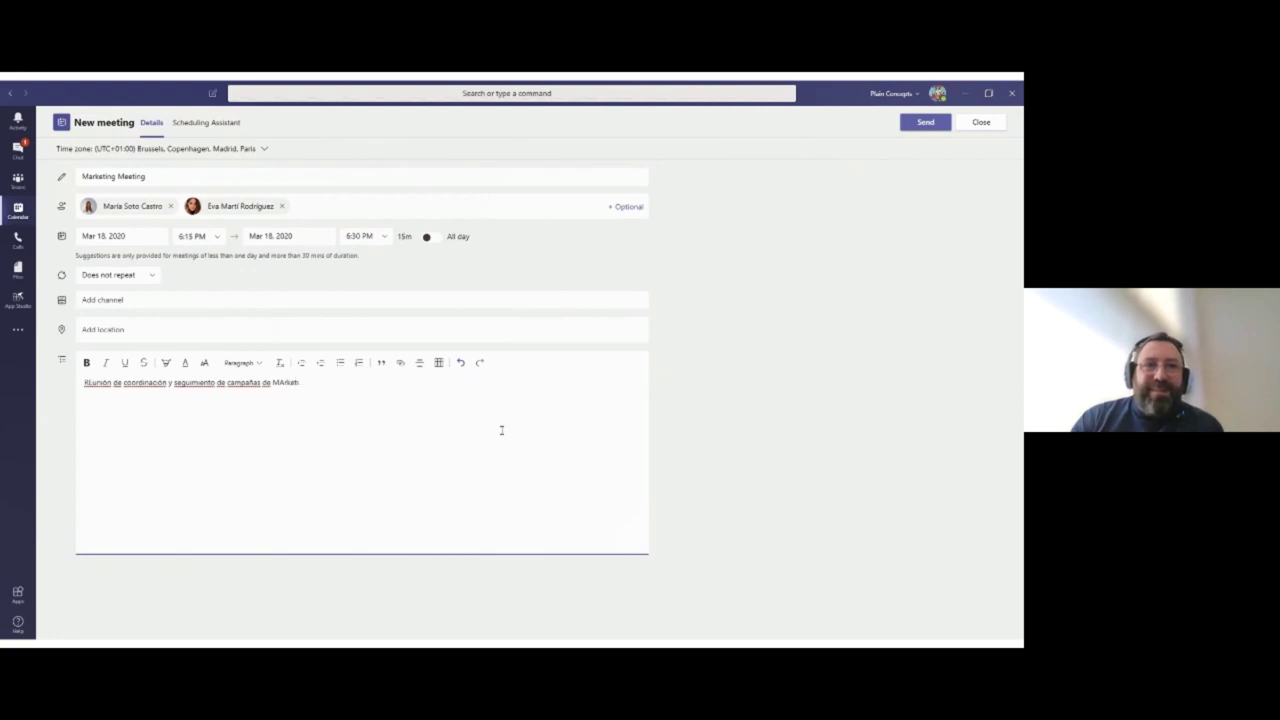
{"action": "key", "text": "BackSpace"}
{"action": "key", "text": "BackSpace"}
{"action": "type", "text": "a"}
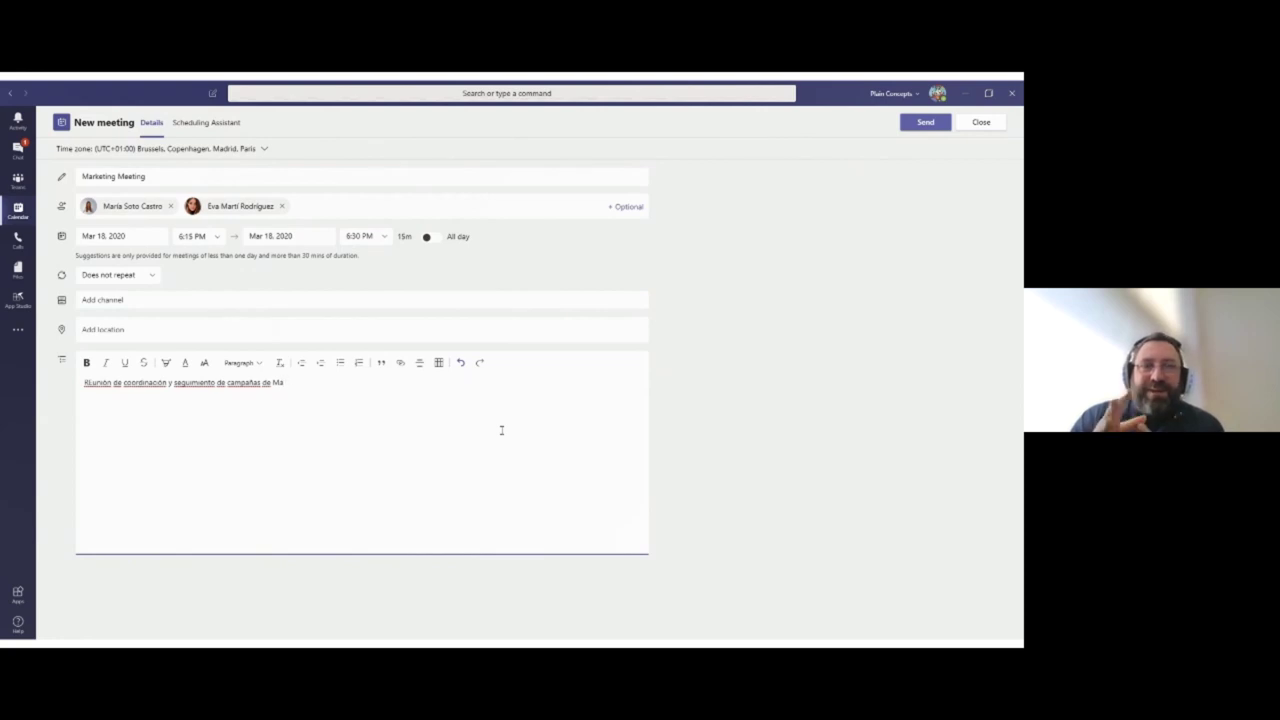
{"action": "type", "text": "rketing"}
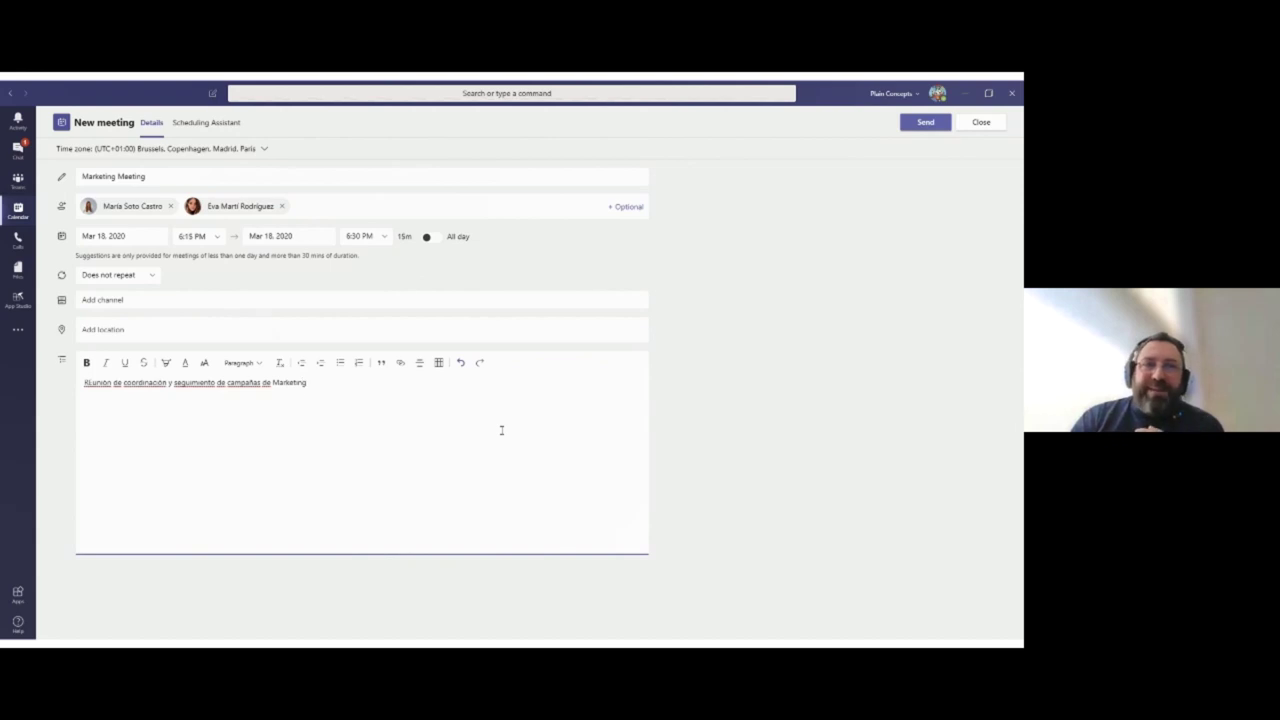
{"action": "left_click", "coordinate": [945, 127]}
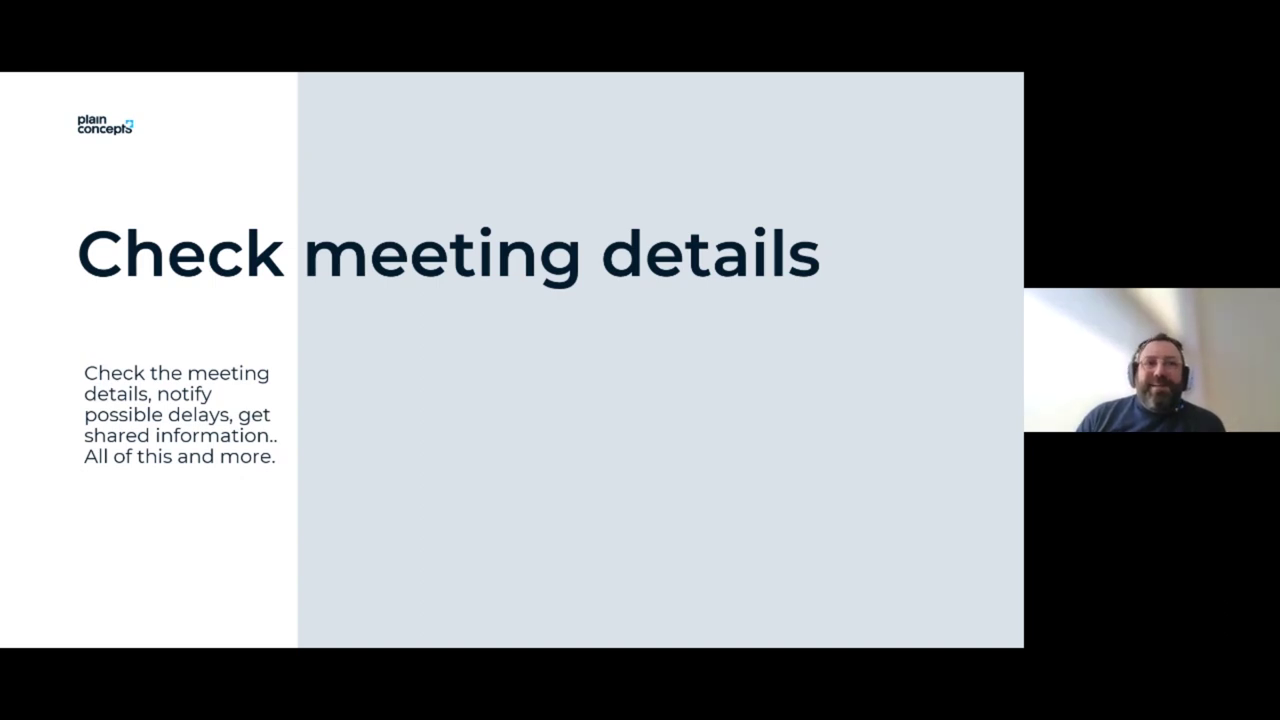
{"action": "key", "text": "Right"}
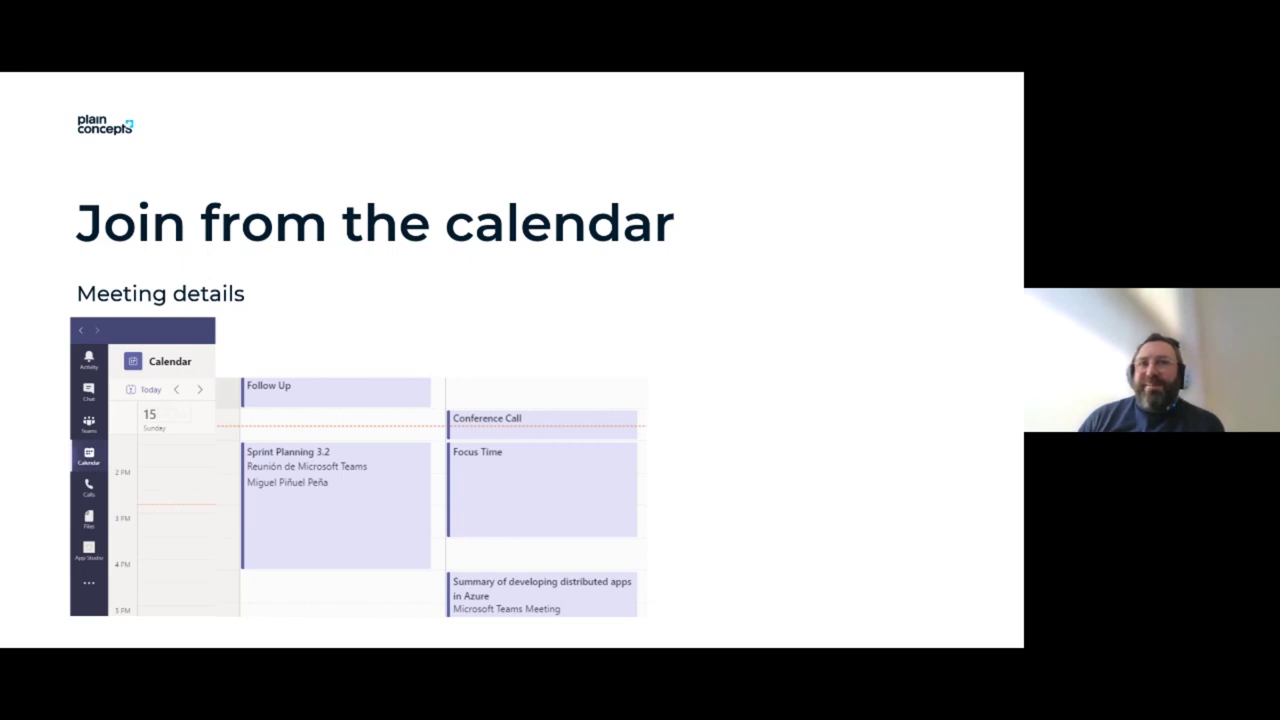
Switch to Microsoft Teams and send the message "Me estoy conectando" in the Marketing Meeting's chat
{"action": "key", "text": "alt+Tab"}
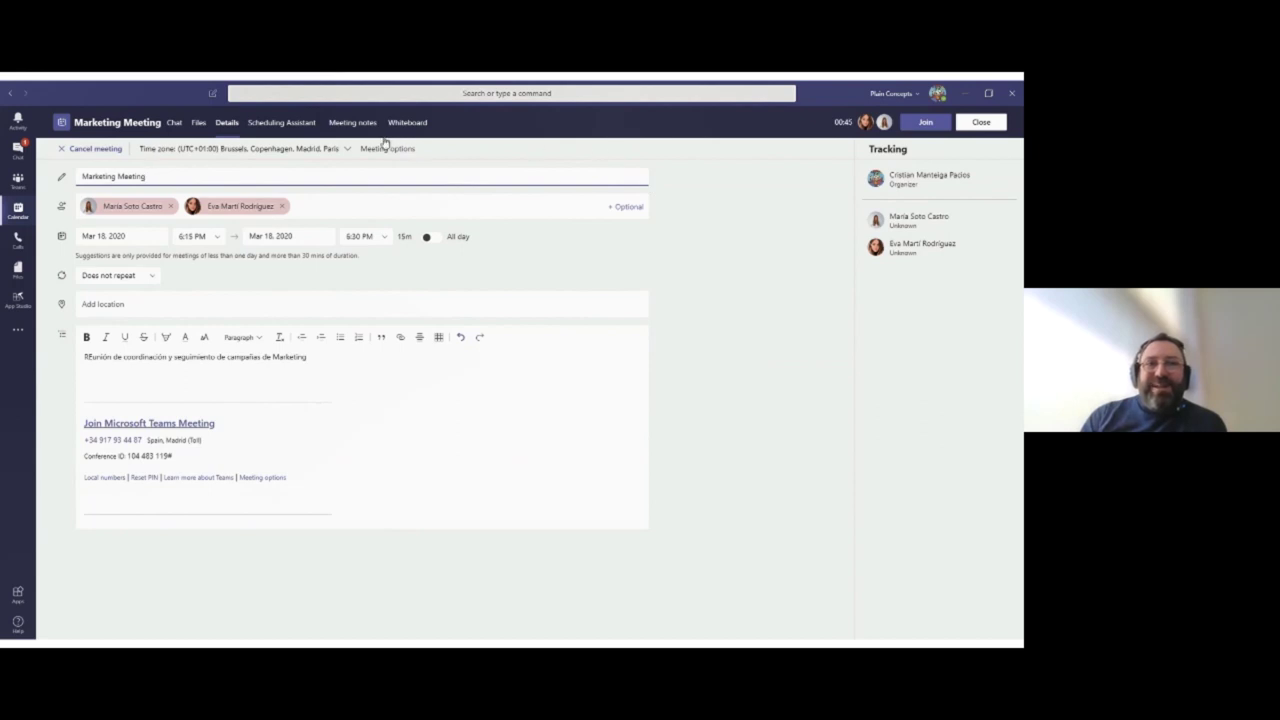
{"action": "left_click", "coordinate": [175, 123]}
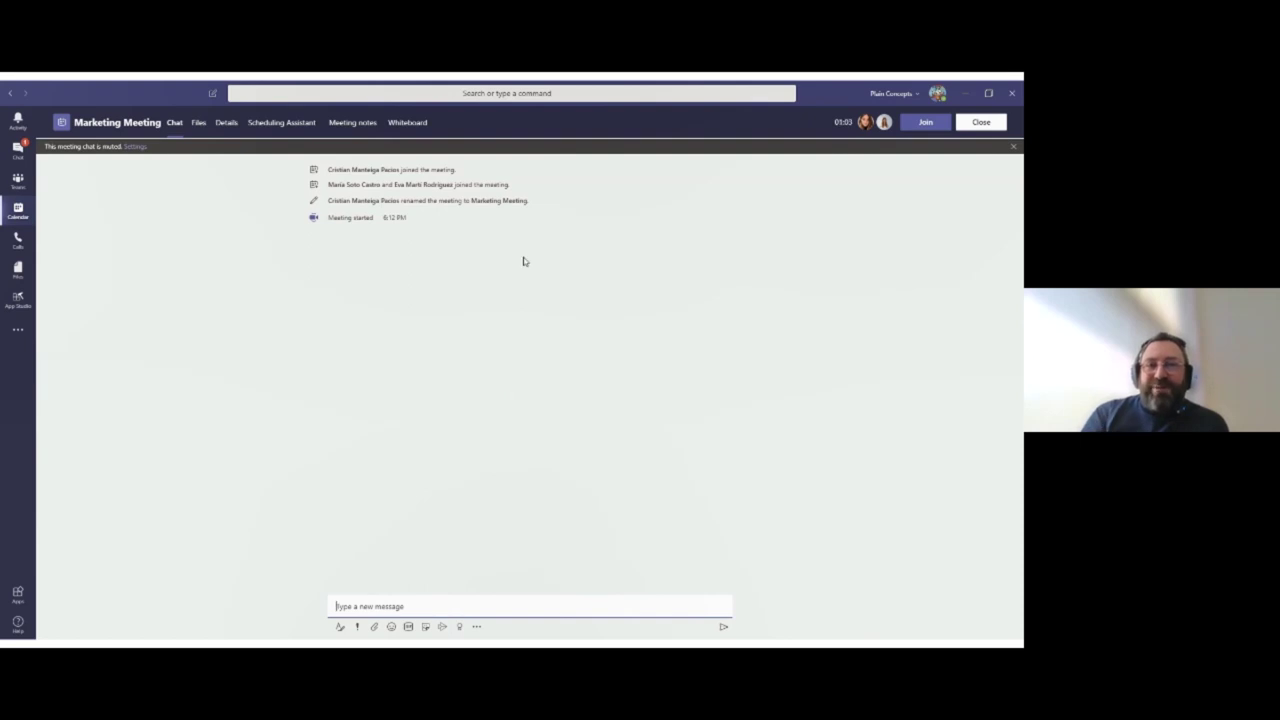
{"action": "type", "text": "Me esto"}
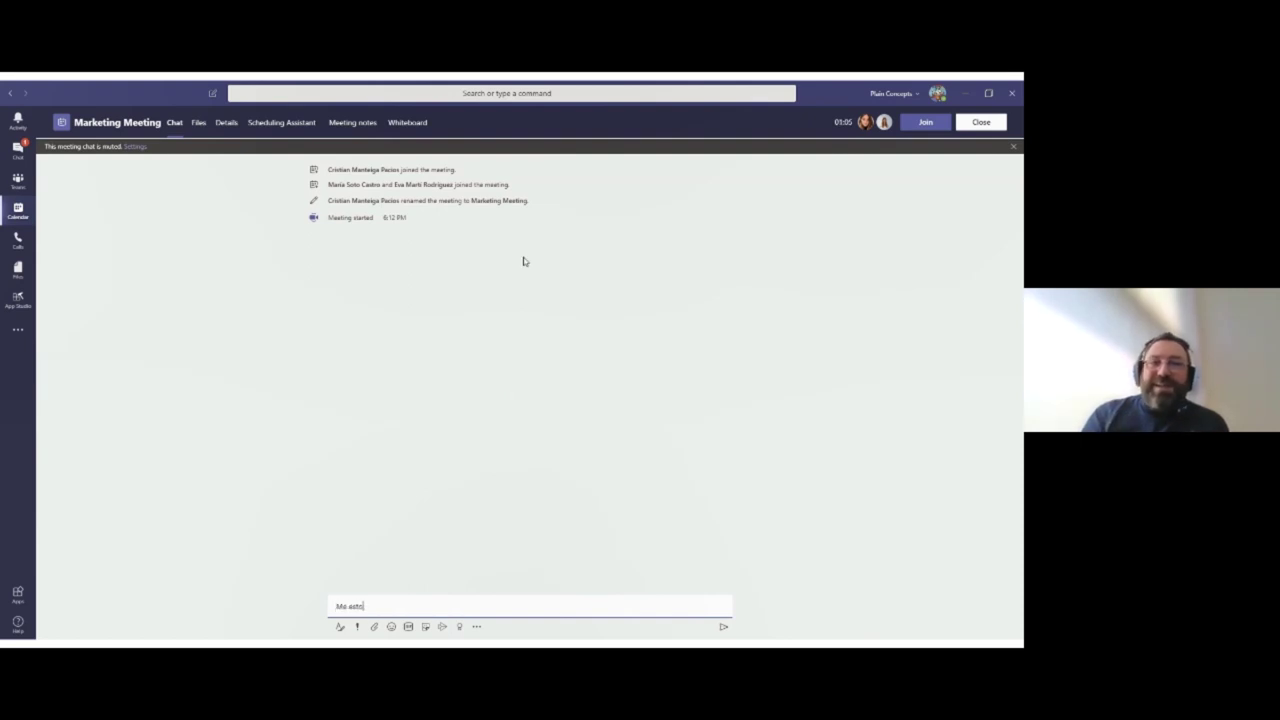
{"action": "type", "text": "y conec"}
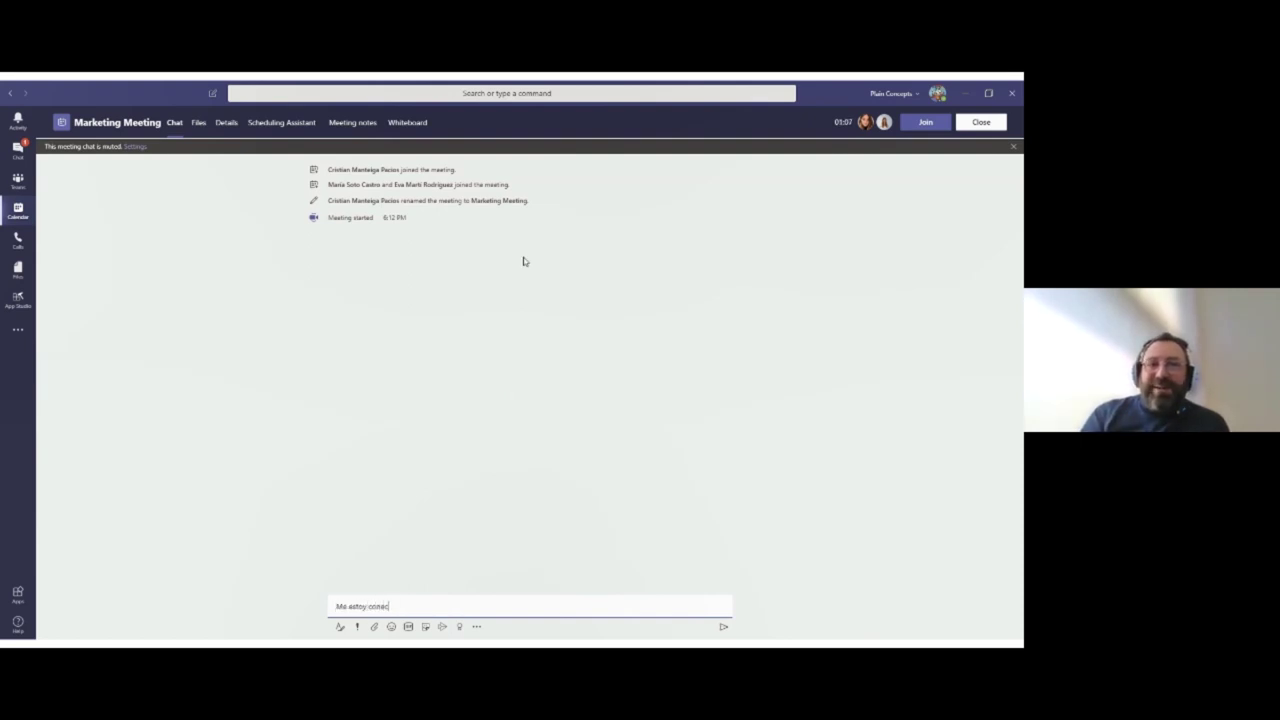
{"action": "type", "text": "tando"}
{"action": "key", "text": "Return"}
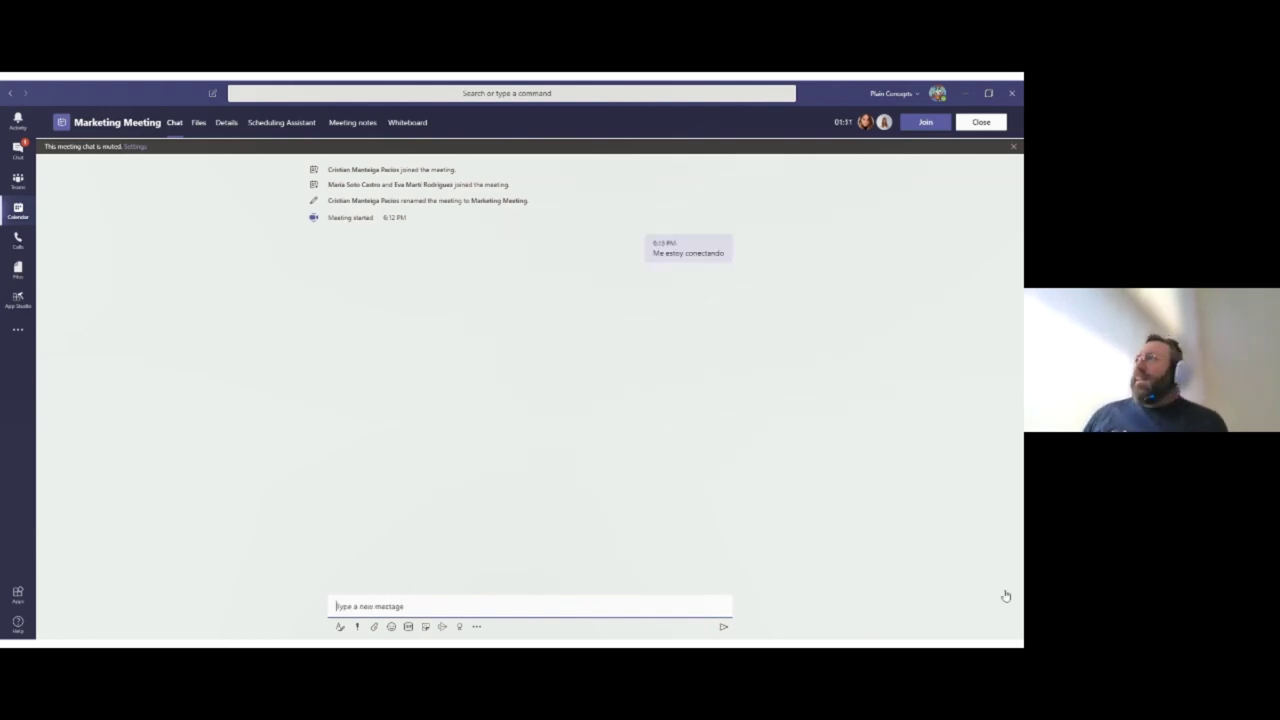
Review the Marketing Meeting's shared files and its details with the attendee tracking
{"action": "left_click", "coordinate": [200, 123]}
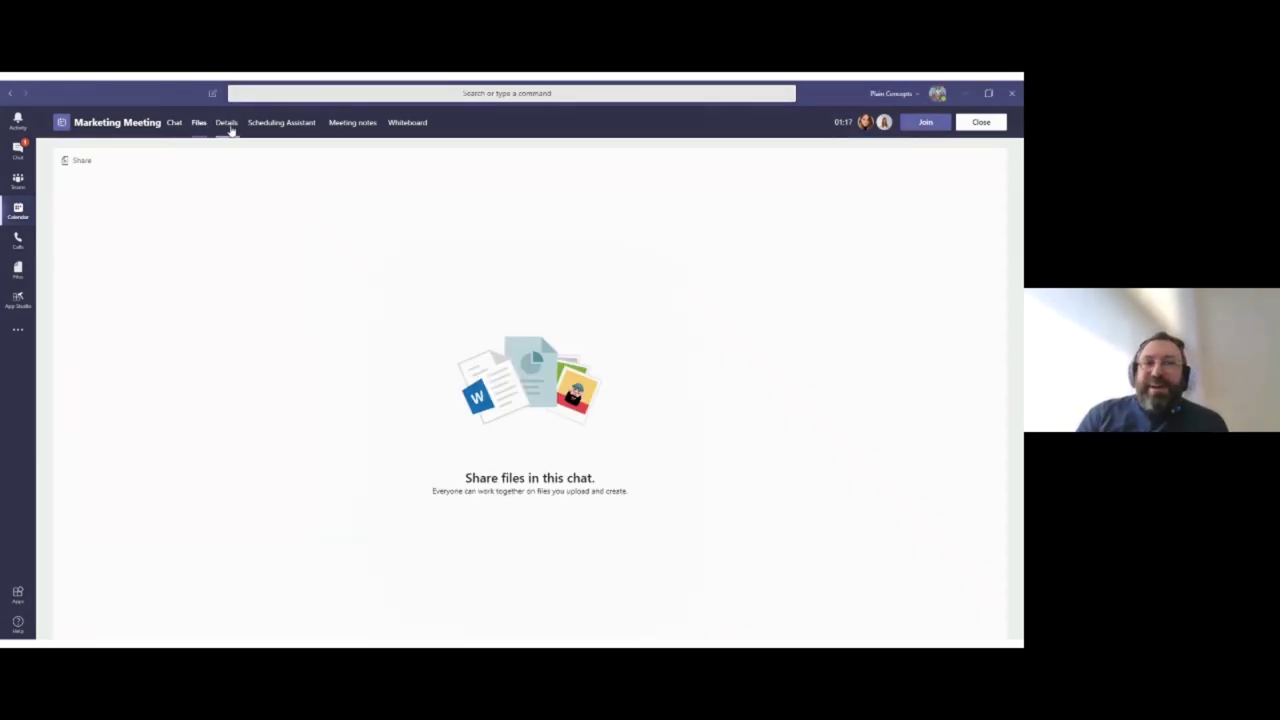
{"action": "left_click", "coordinate": [227, 124]}
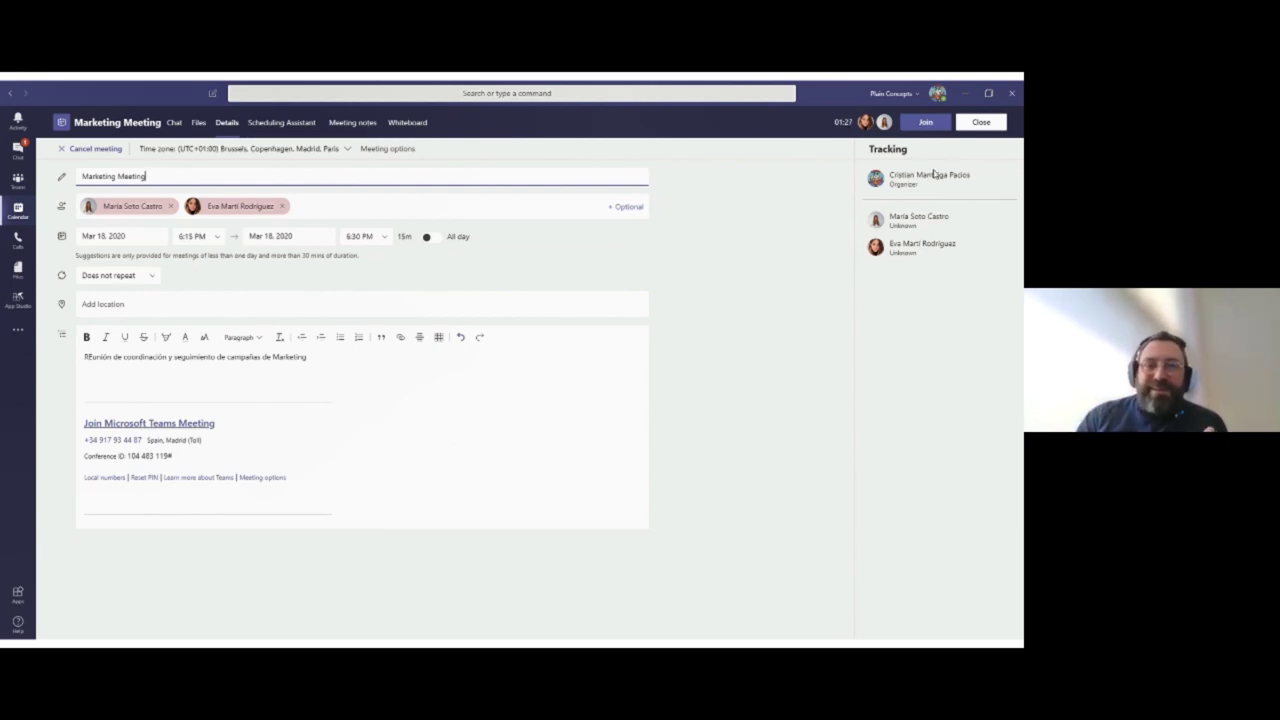
Join the Marketing Meeting with the camera and background blur turned on
{"action": "left_click", "coordinate": [926, 123]}
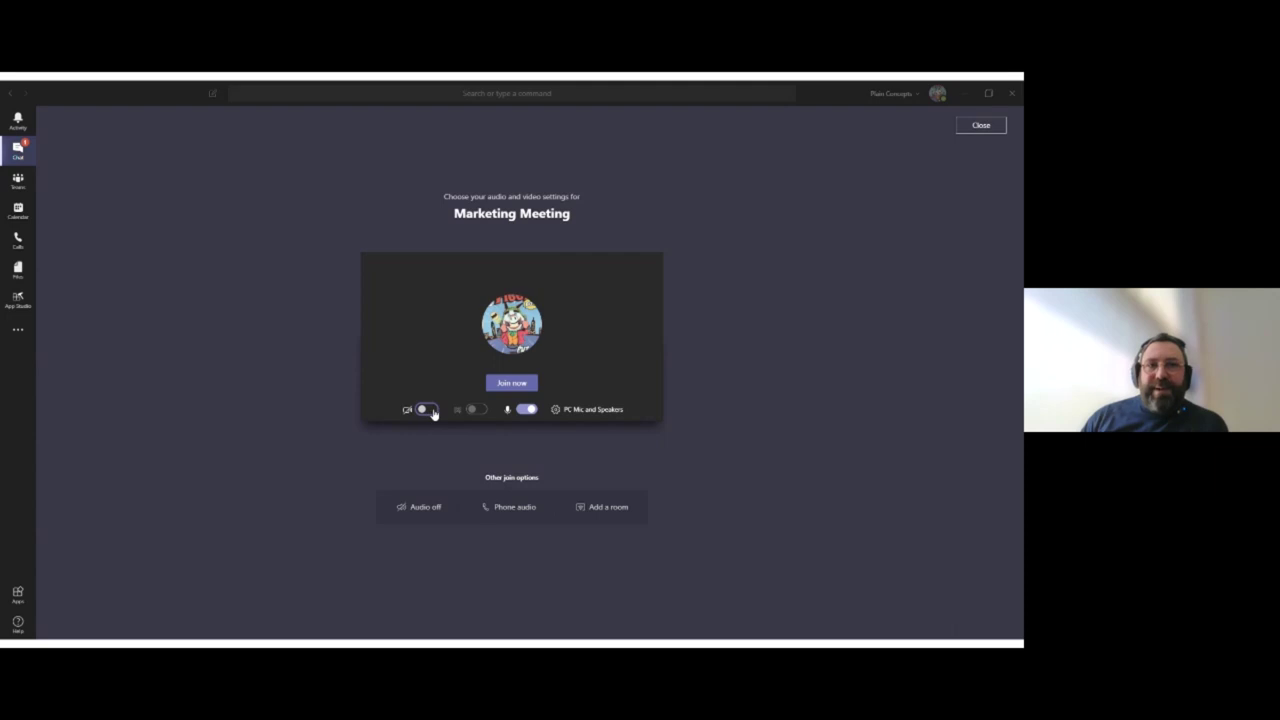
{"action": "left_click", "coordinate": [428, 410]}
{"action": "left_click", "coordinate": [484, 411]}
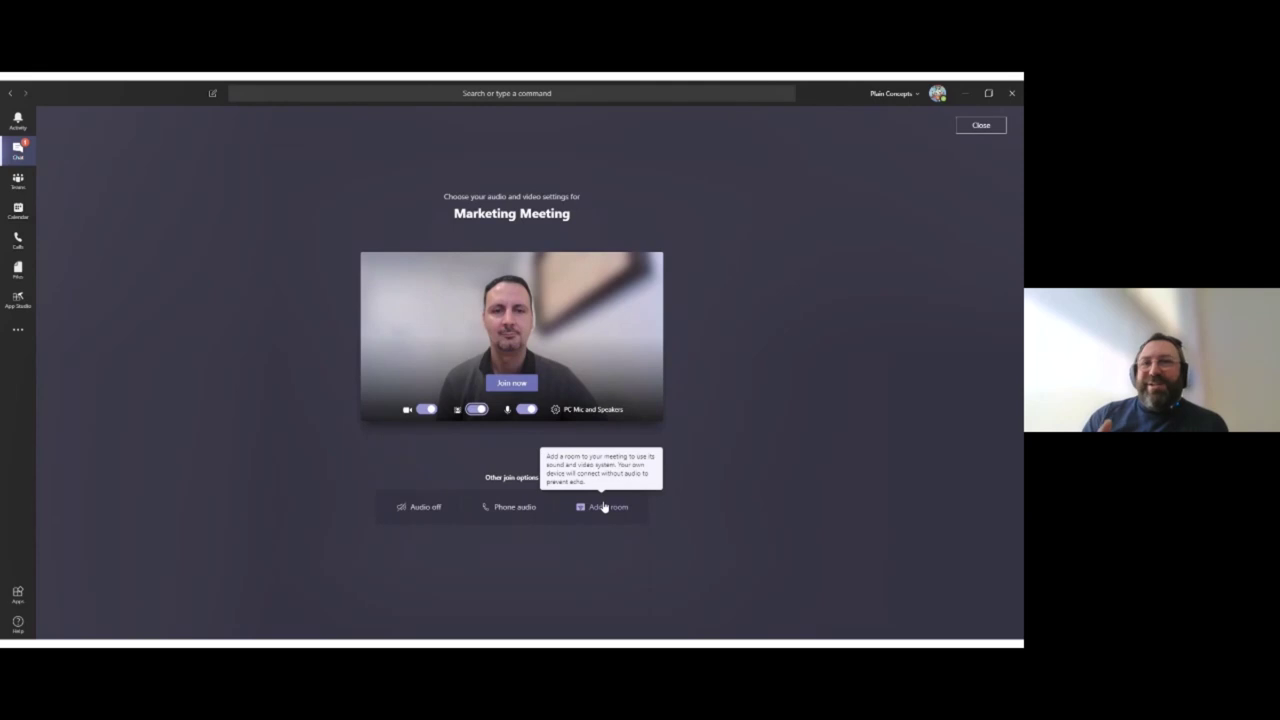
{"action": "left_click", "coordinate": [511, 383]}
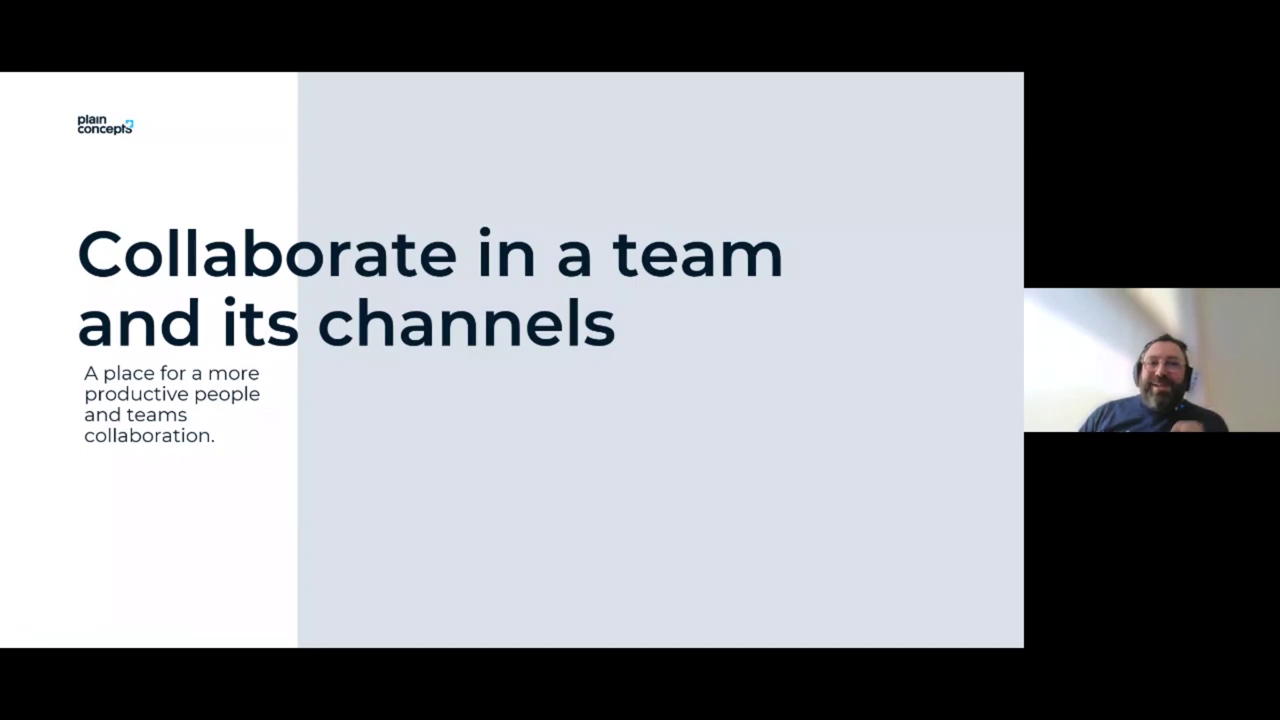
{"action": "key", "text": "Right"}
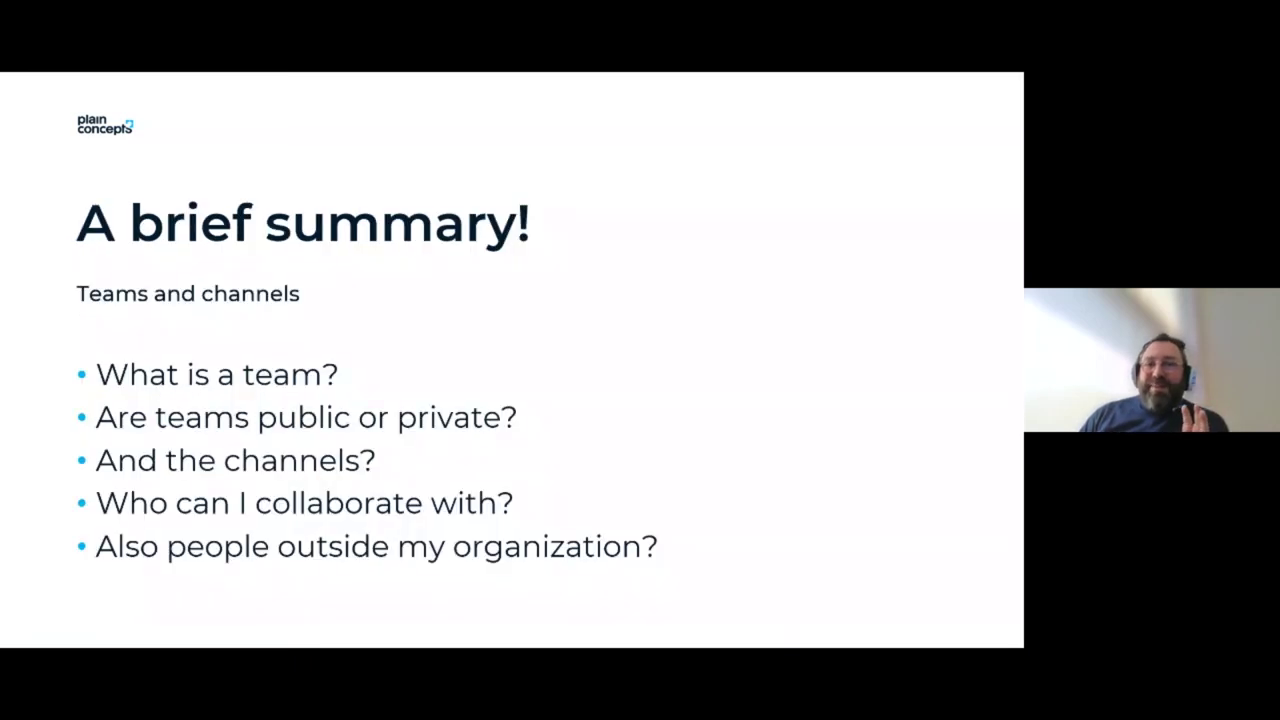